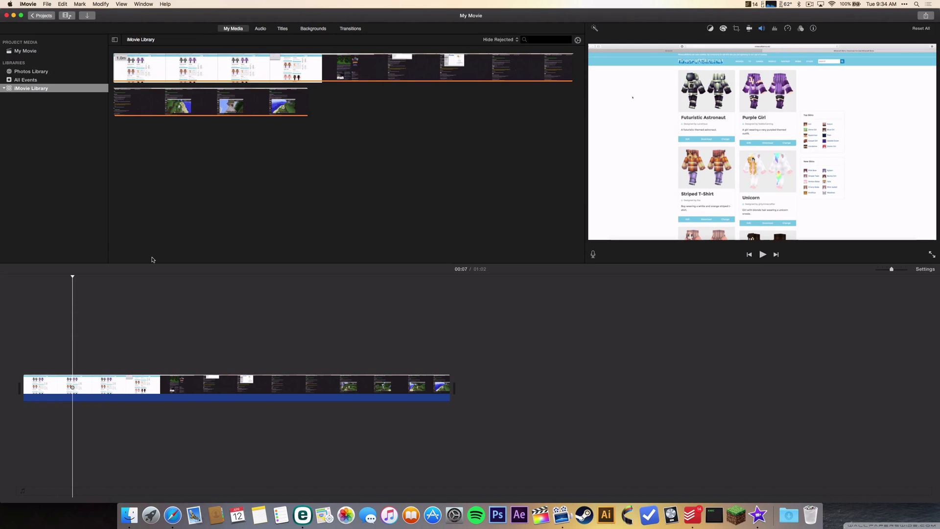
- Select the long screen-recording clip in the My Movie timeline
left_click(105, 386)
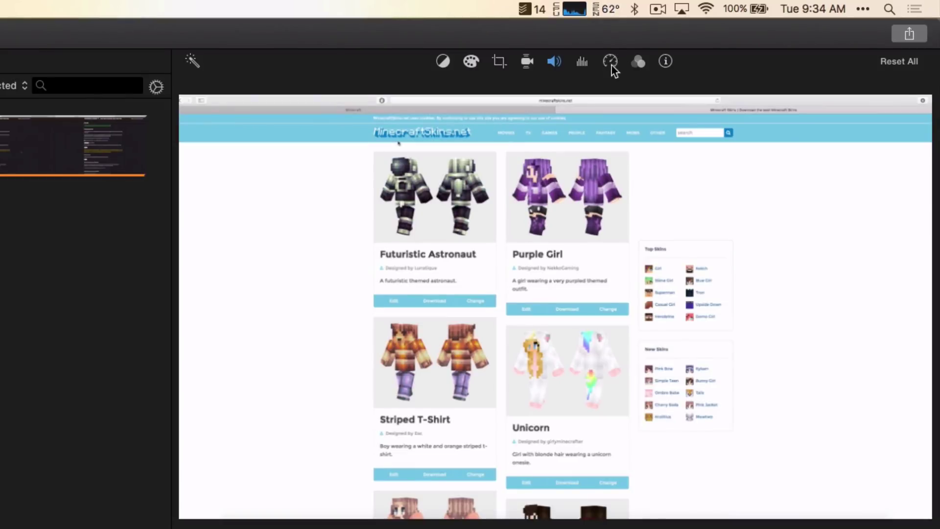
- Set the whole clip's speed to Fast 4x, shortening the project to about 15 seconds
left_click(612, 64)
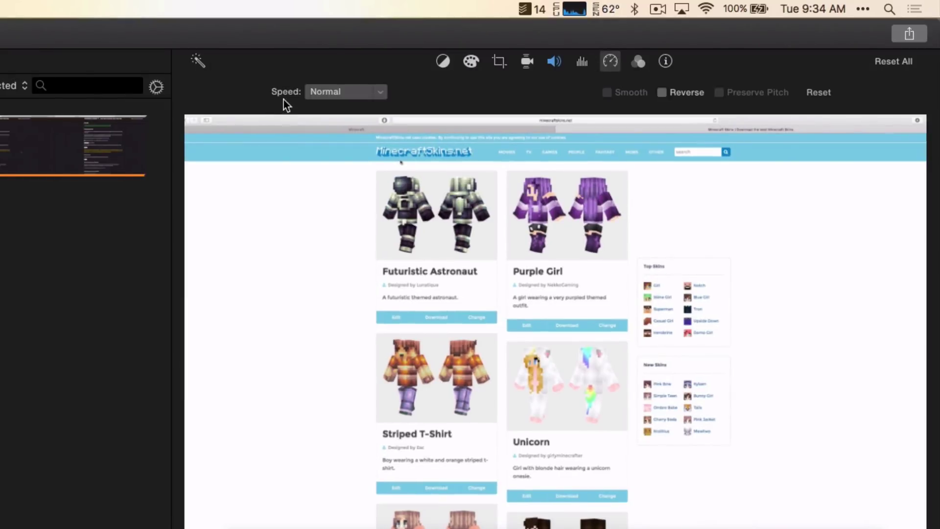
left_click(362, 89)
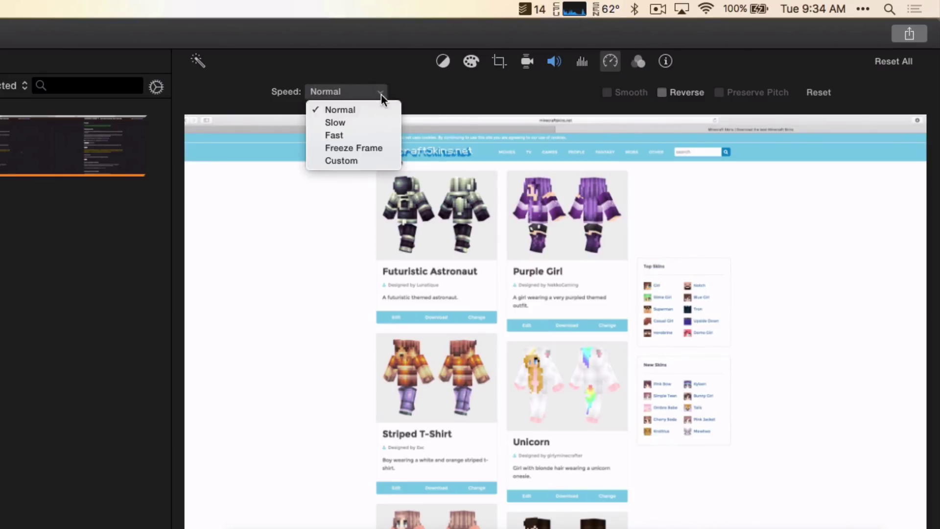
key("Escape")
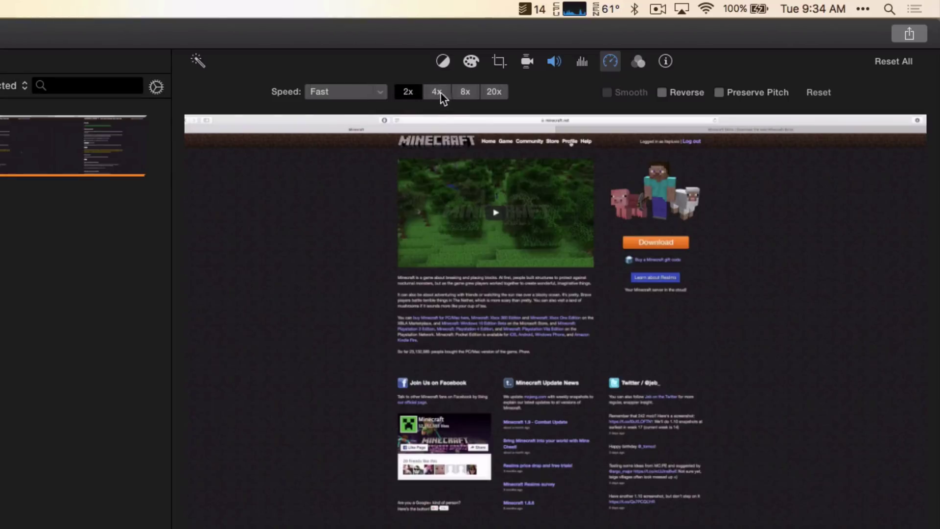
left_click(370, 92)
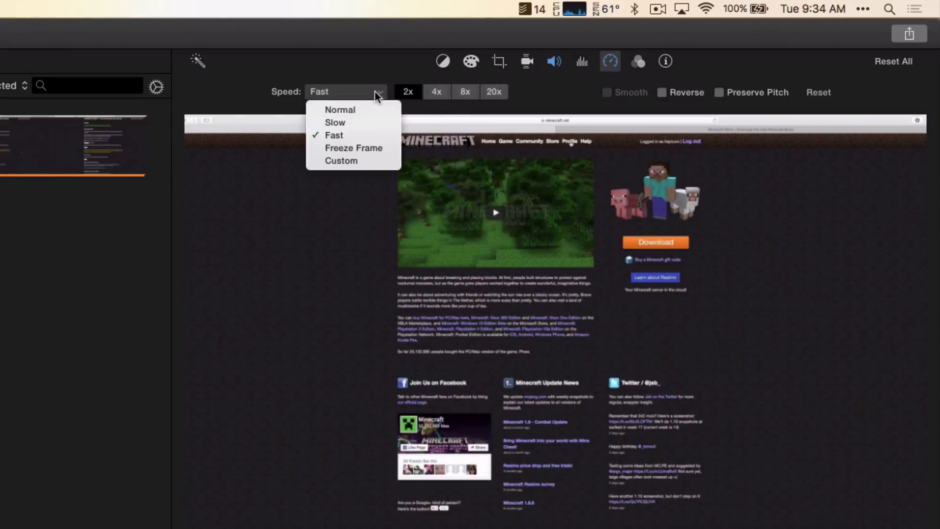
left_click(356, 162)
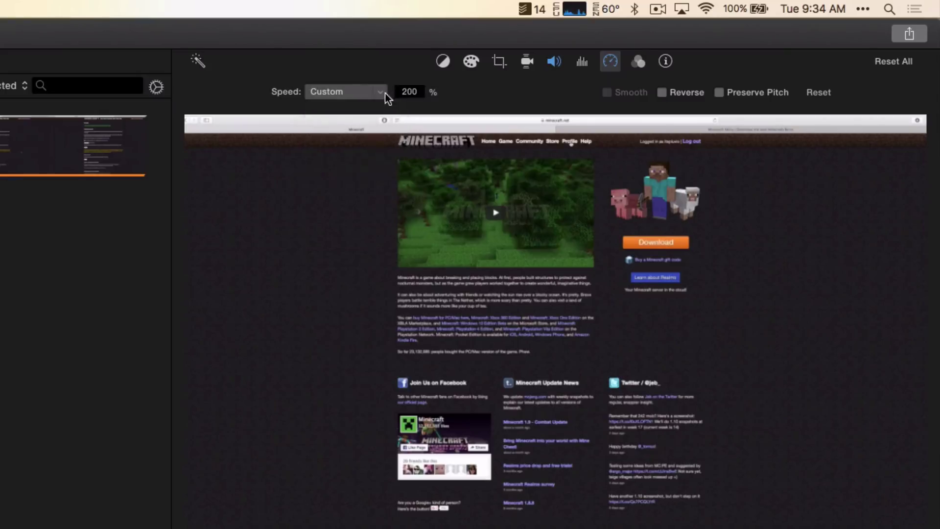
left_click(357, 90)
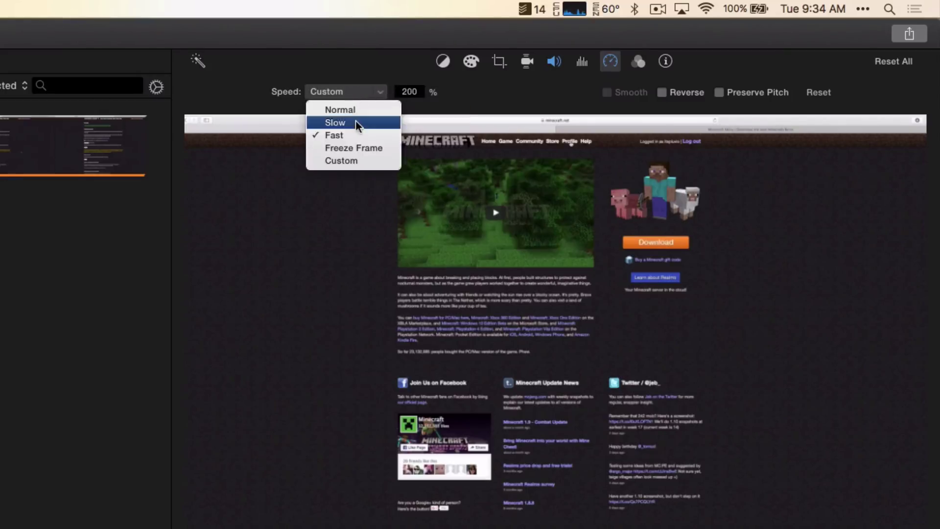
left_click(356, 135)
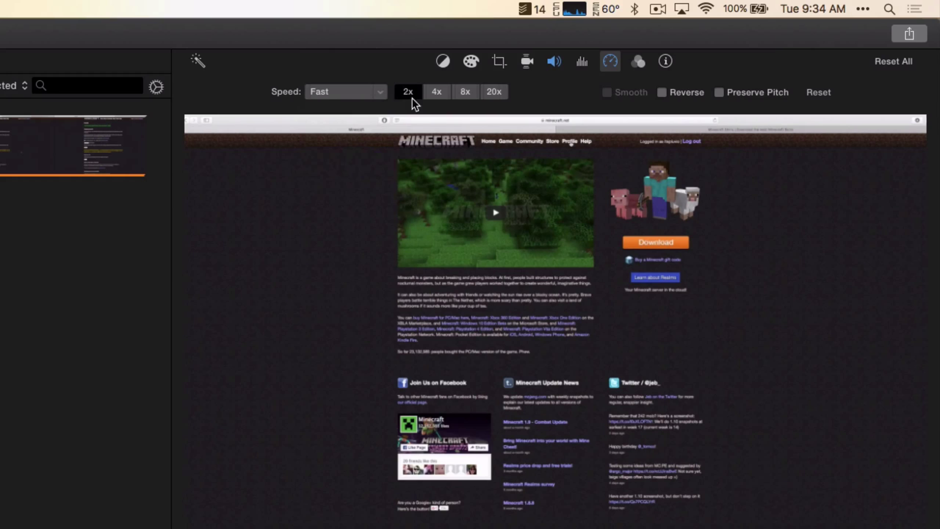
left_click(435, 92)
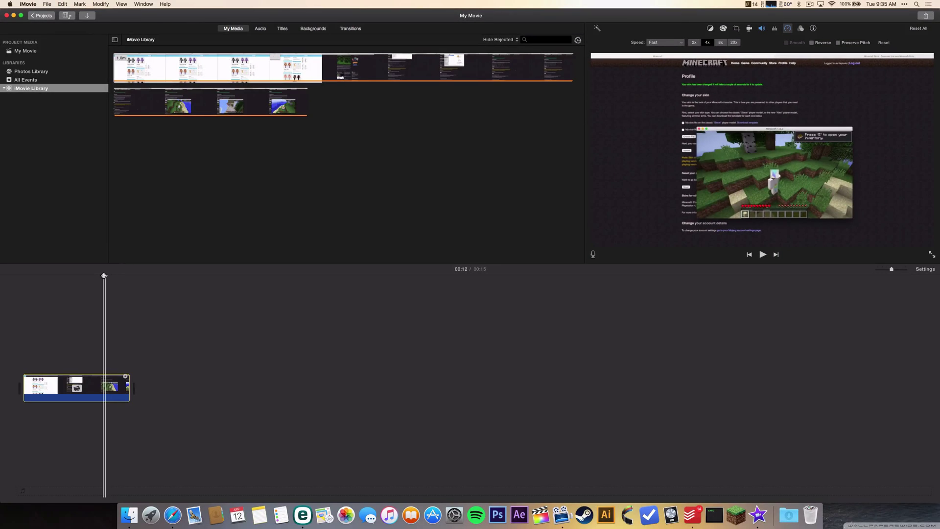
left_click_drag(104, 275, 23, 275)
- Play back the 4x clip, then set its speed back to Normal
key("space")
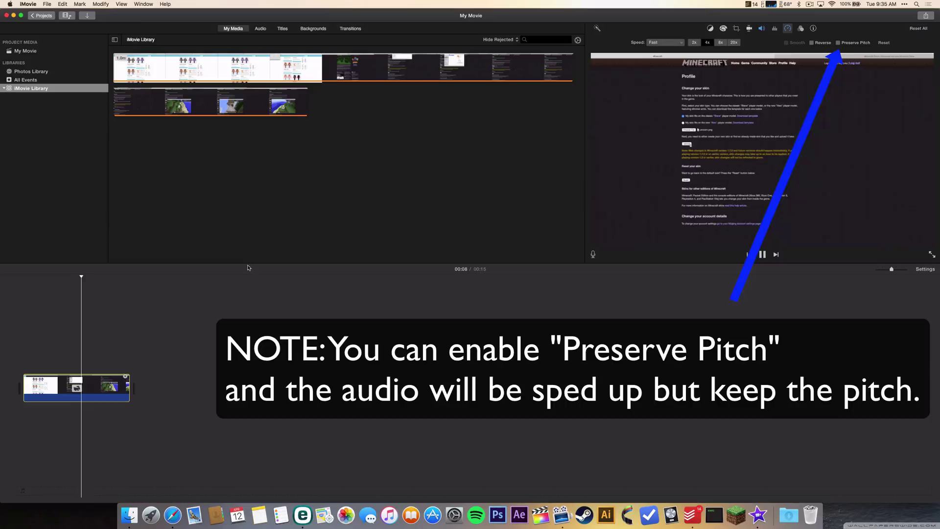
key("space")
left_click(681, 43)
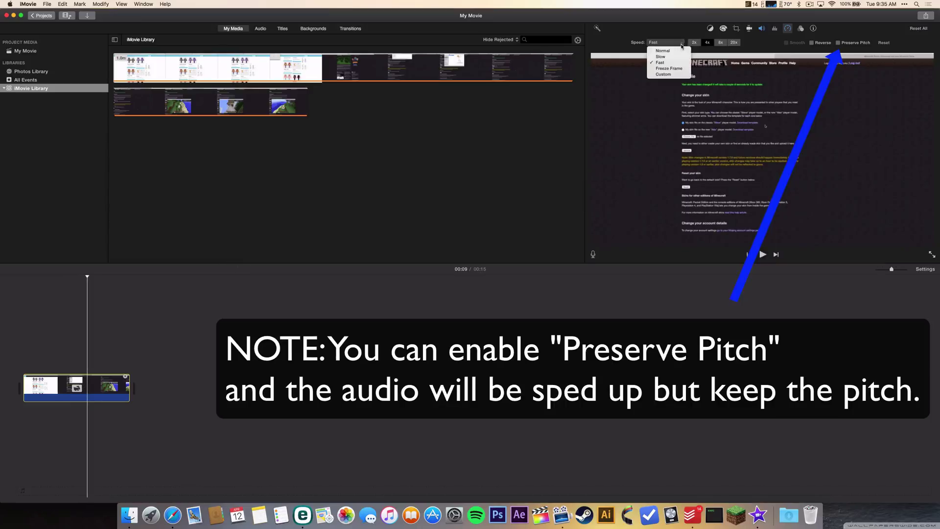
left_click(667, 51)
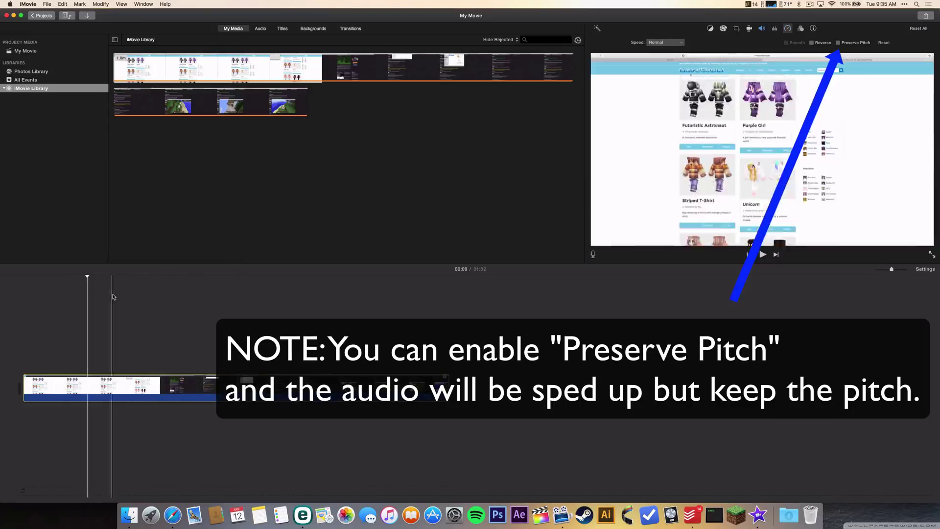
- Split the clip at the 00:20 mark
left_click_drag(91, 280, 159, 276)
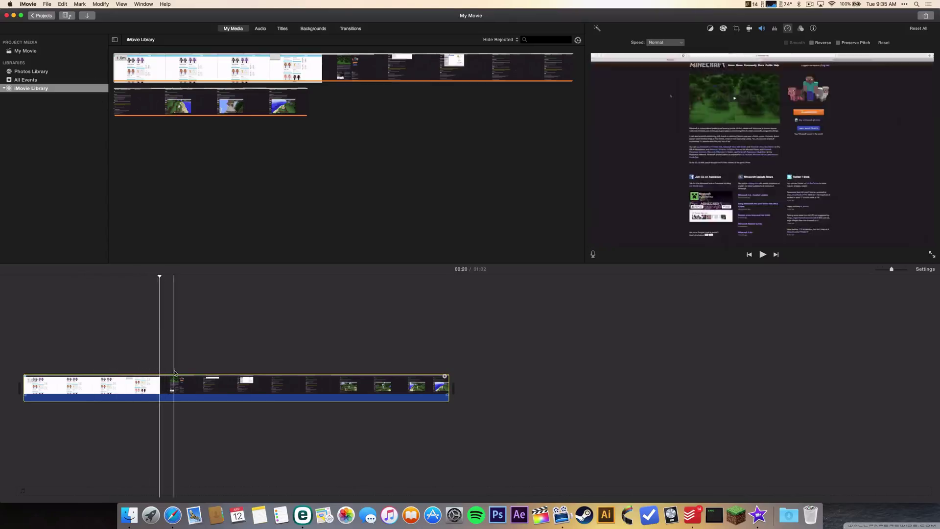
left_click(100, 4)
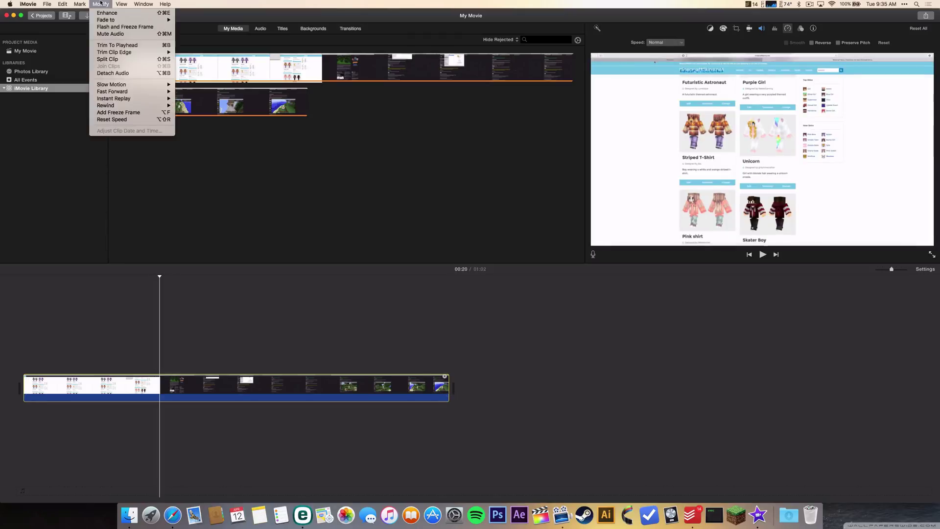
left_click(107, 59)
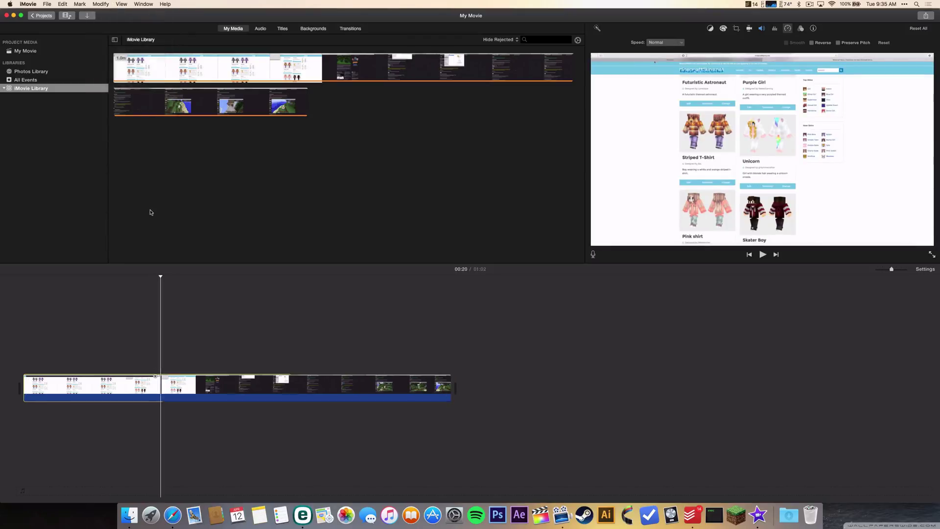
- Split the second piece again further along, at about the 46-second mark
left_click(189, 279)
mouse_move(193, 277)
left_mouse_down()
mouse_move(363, 278)
mouse_move(338, 278)
left_mouse_up()
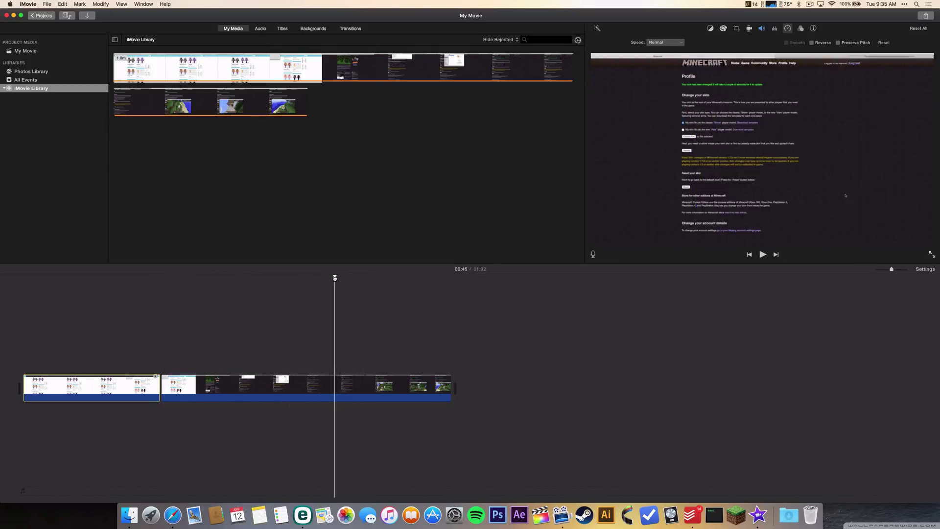
left_click(338, 393)
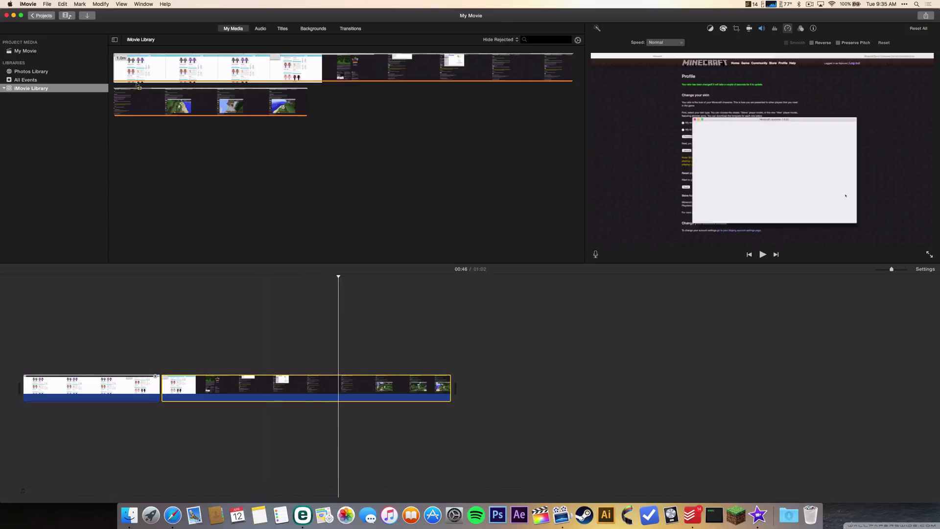
left_click(101, 4)
left_click(118, 58)
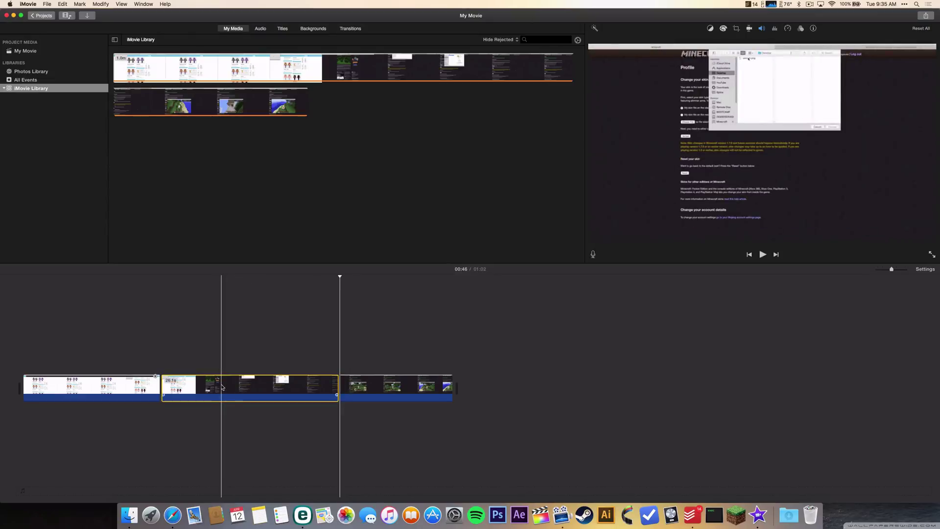
- Give the middle piece Fast 4x speed, cutting the project to about 43 seconds, then deselect it
left_click(787, 29)
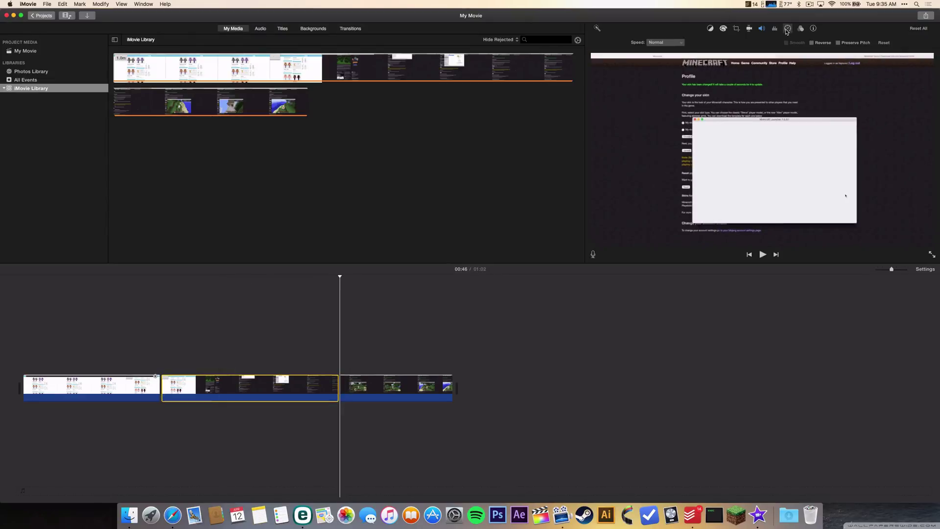
left_click(676, 43)
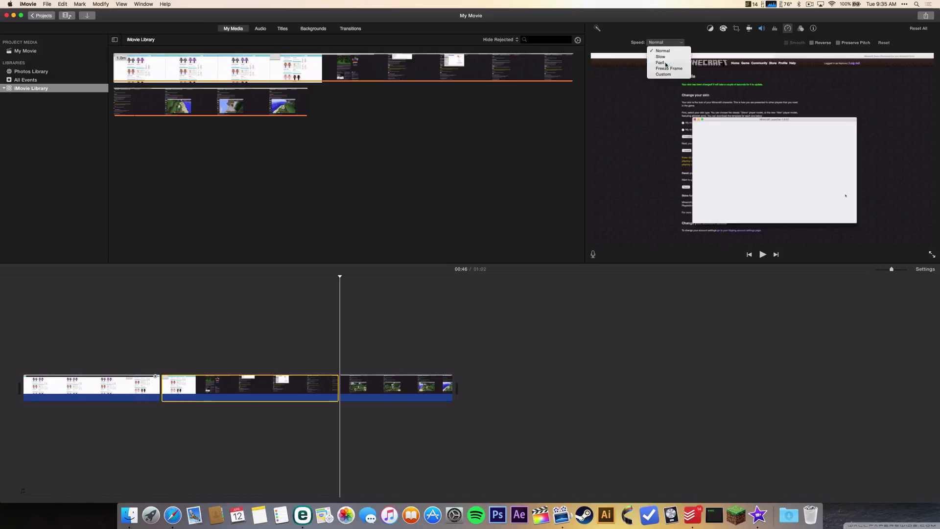
left_click(673, 63)
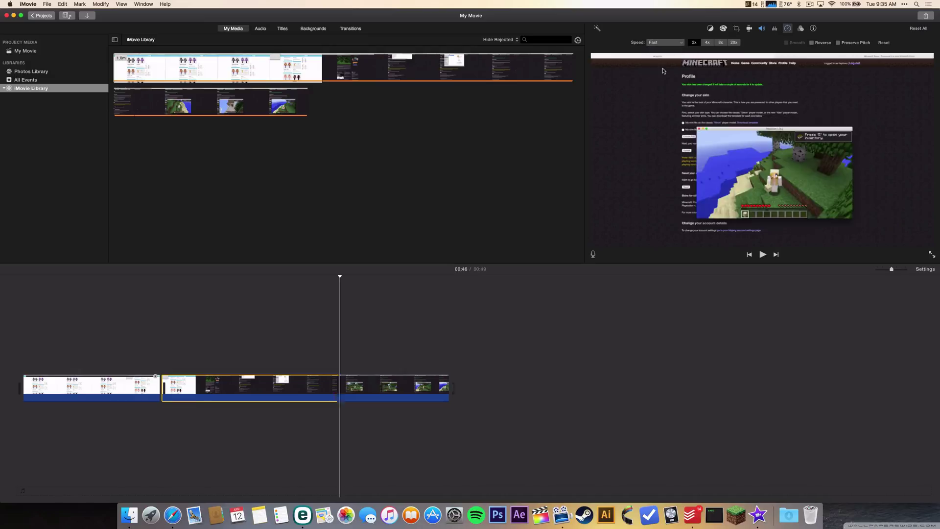
left_click(707, 43)
left_click(125, 279)
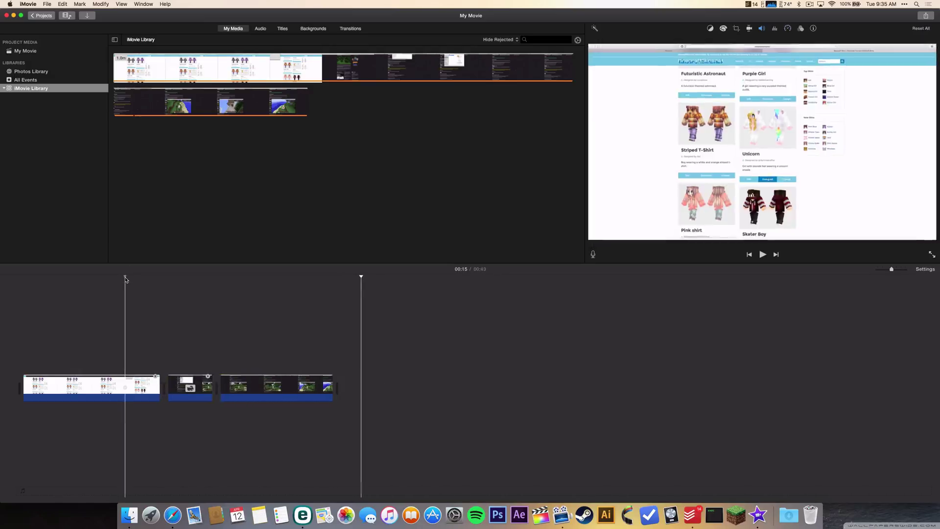
left_click(133, 279)
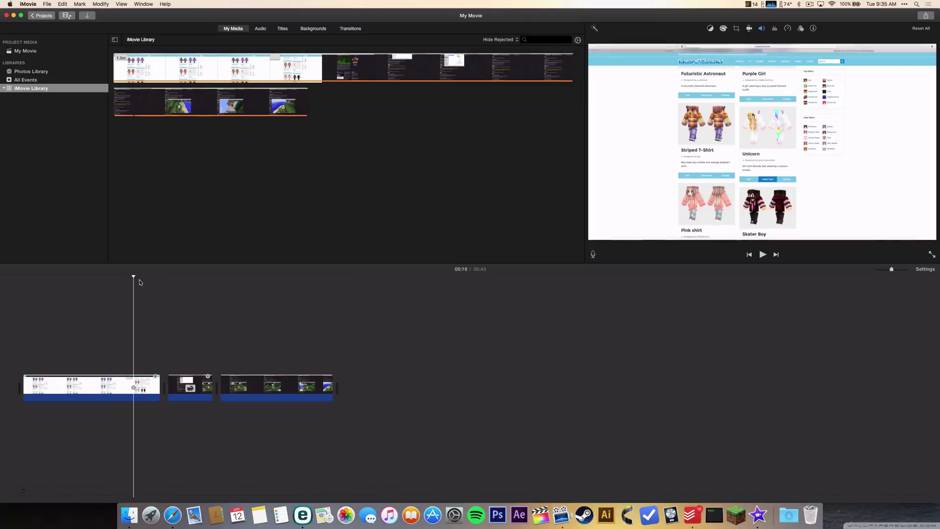
key("space")
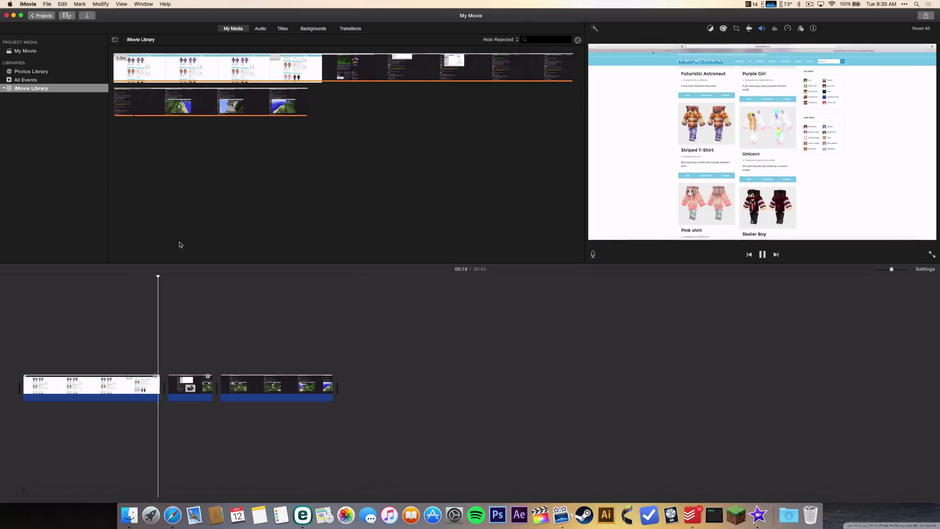